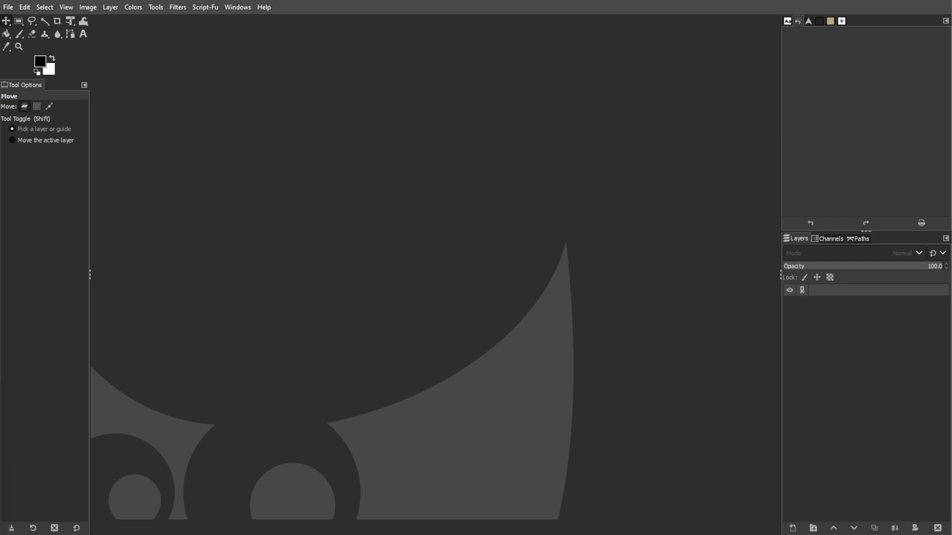
Create a new image with width and height both set to 1500 px.
left_click(7, 7)
left_click(15, 22)
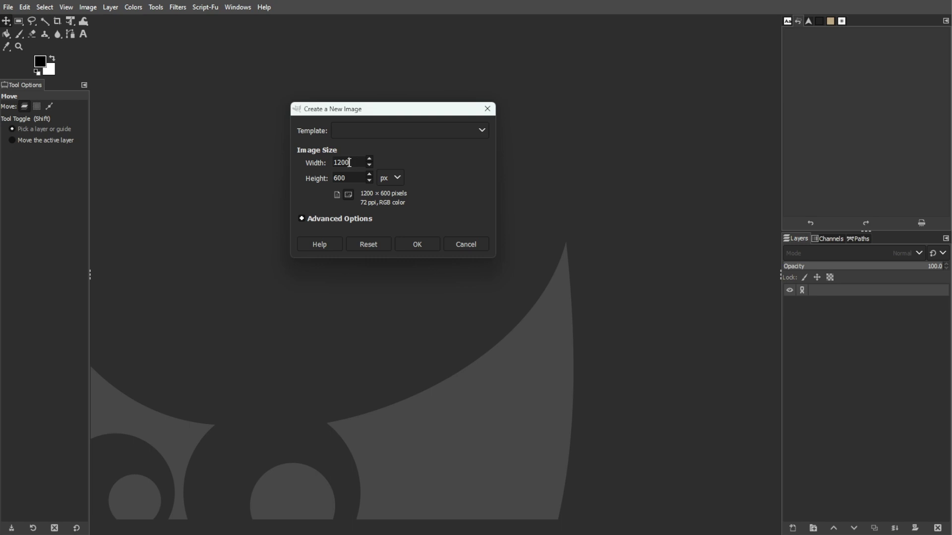
left_click_drag(360, 163, 315, 162)
type("1500")
key("Tab")
type("1500")
key("Return")
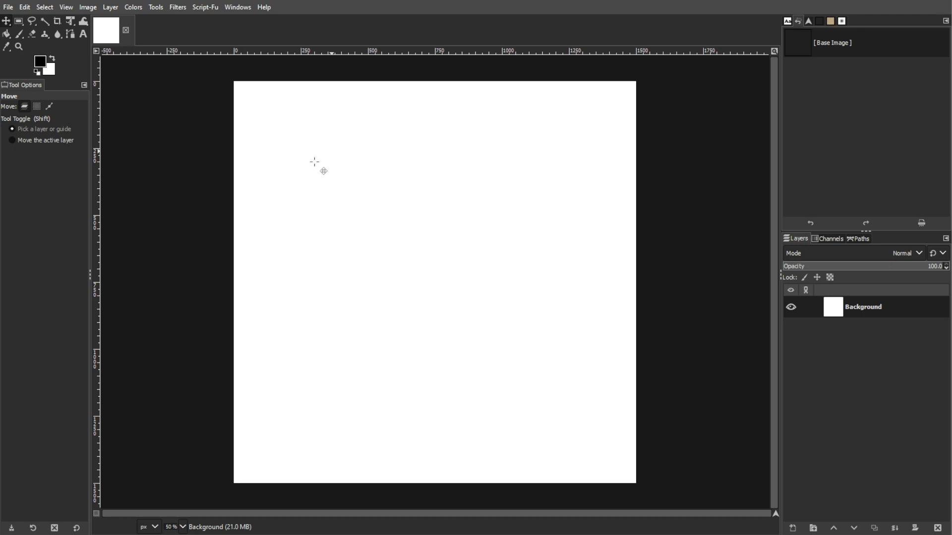
Add horizontal guides at every 10% from 10% to 90% of the canvas.
left_click(67, 7)
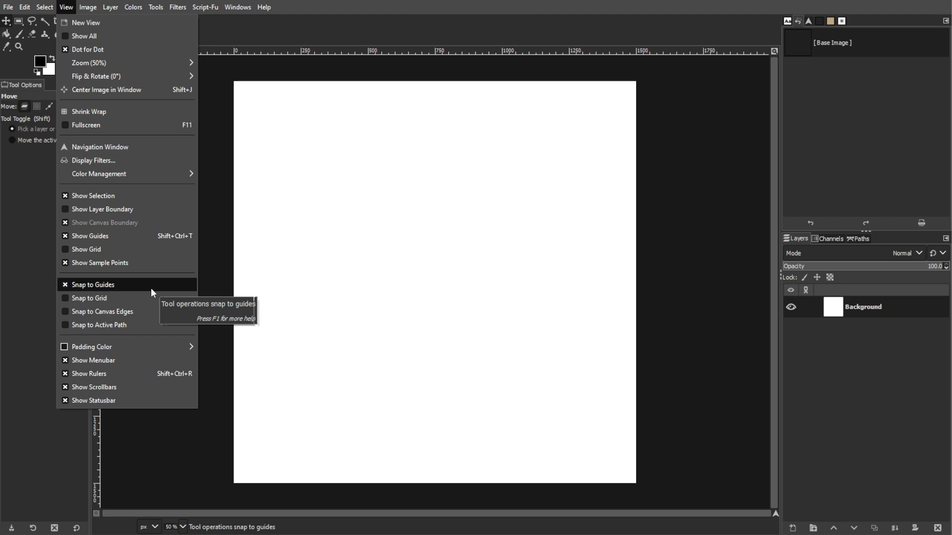
left_click(28, 264)
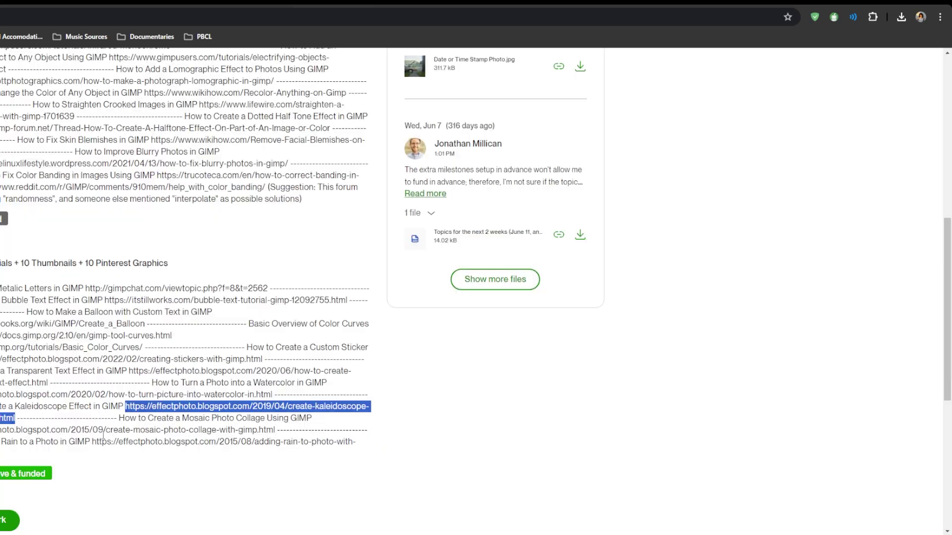
left_click(89, 8)
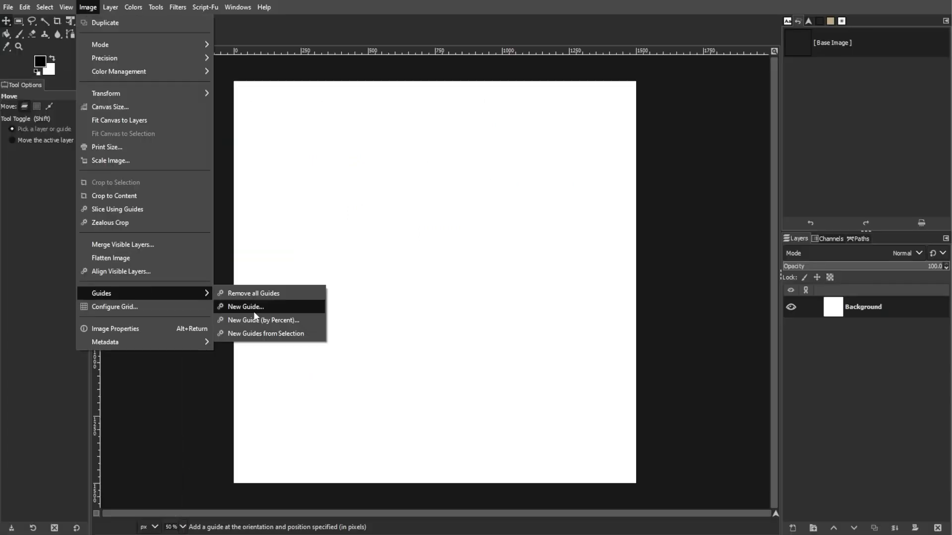
left_click(263, 320)
type("10")
left_click(307, 328)
left_click(264, 320)
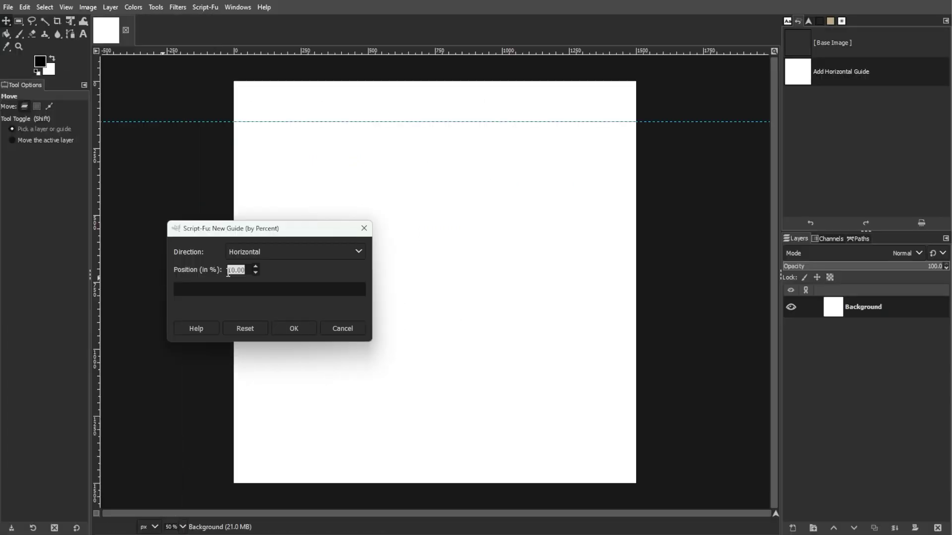
left_click(294, 328)
left_click(88, 7)
left_click(264, 320)
left_click(294, 328)
type("40")
left_click(88, 8)
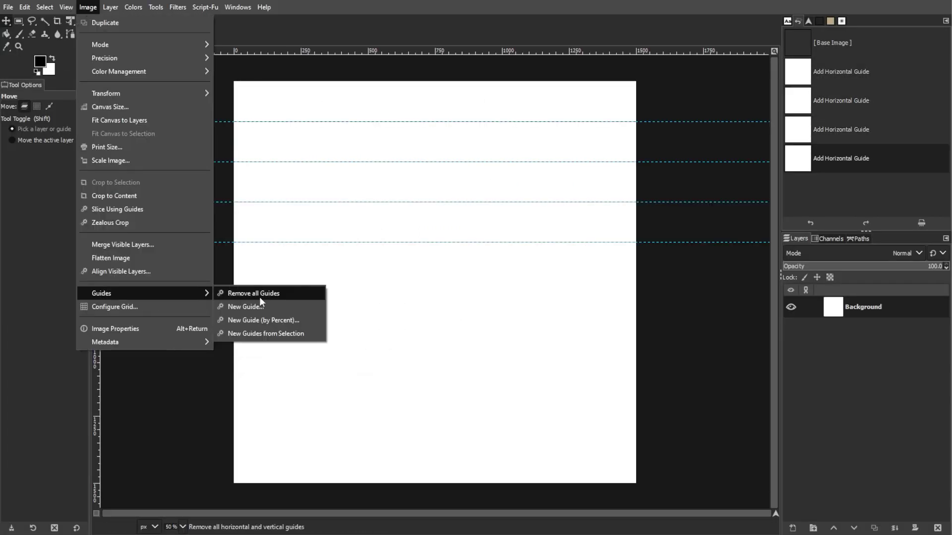
left_click(263, 320)
left_click(294, 329)
left_click(263, 320)
left_click(294, 328)
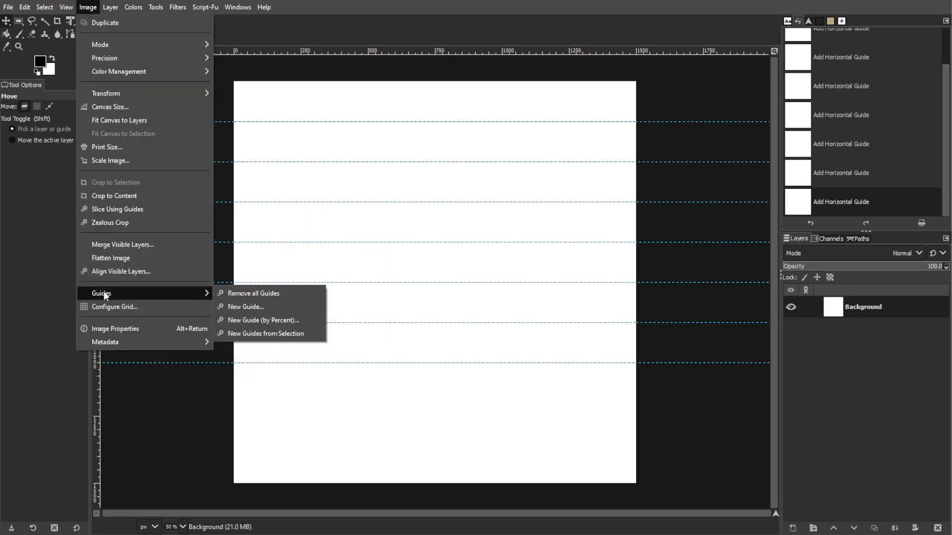
left_click(264, 319)
left_click(294, 329)
left_click(263, 320)
left_click(294, 328)
left_click(263, 319)
Add vertical guides at every 10% from 10% to 90% of the canvas.
left_click(294, 328)
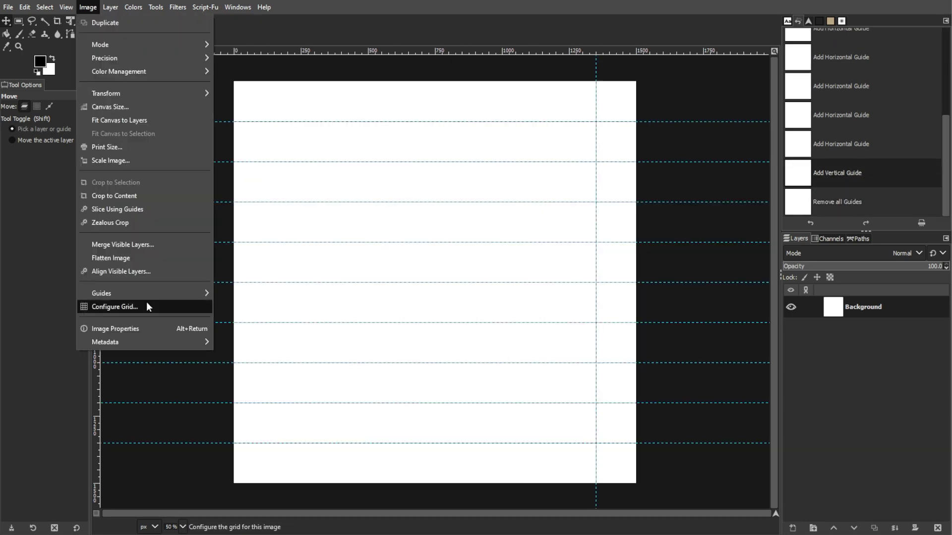
left_click(263, 320)
left_click(294, 328)
left_click(264, 320)
left_click(294, 329)
type("760")
left_click(294, 328)
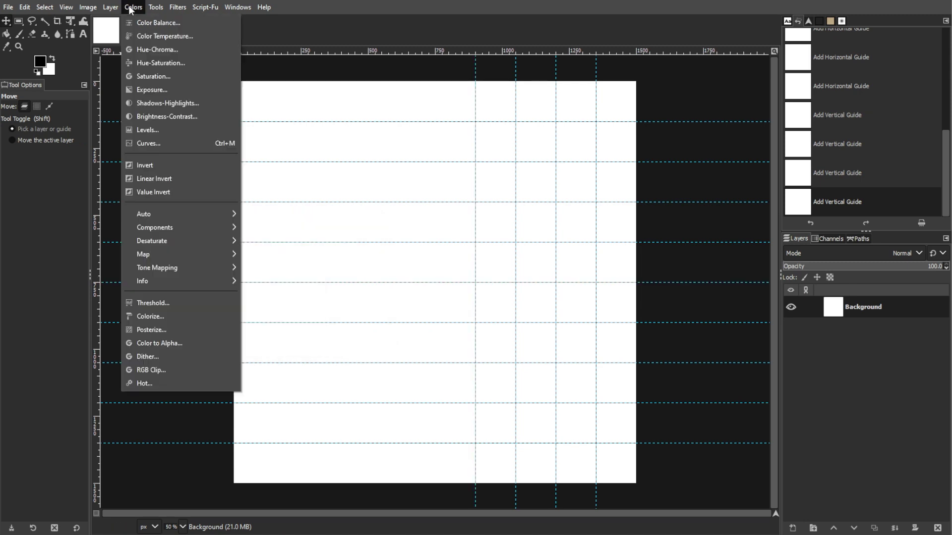
left_click(264, 319)
left_click(293, 328)
left_click(88, 7)
left_click(294, 328)
left_click(88, 7)
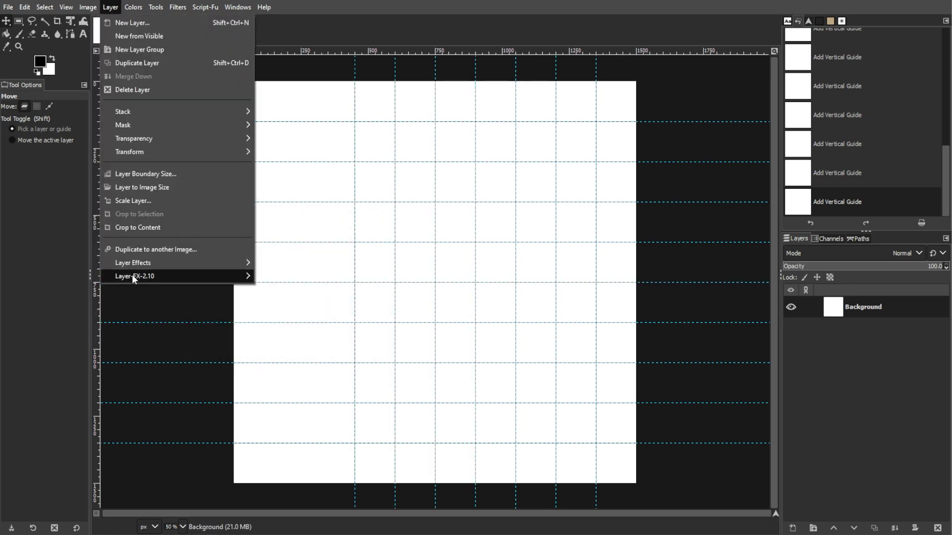
key("Escape")
key("shift+ctrl+f")
left_click(291, 329)
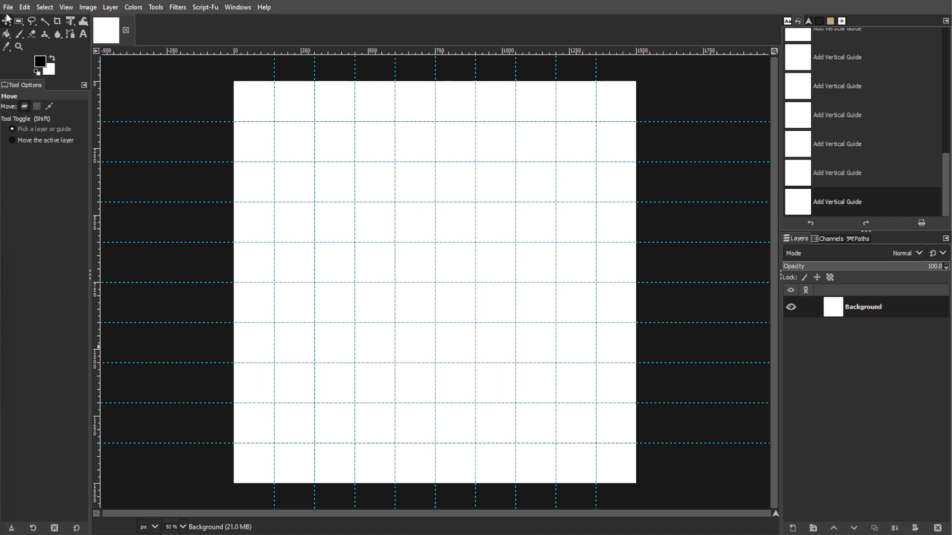
left_click(9, 9)
Open 1.jpg as a layer and scale it down to about one grid cell.
left_click(29, 65)
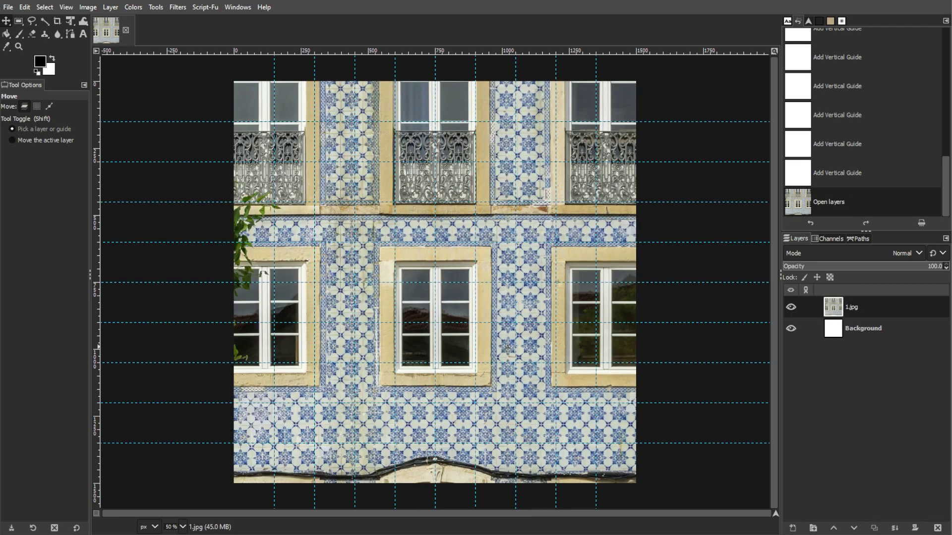
key("shift+t")
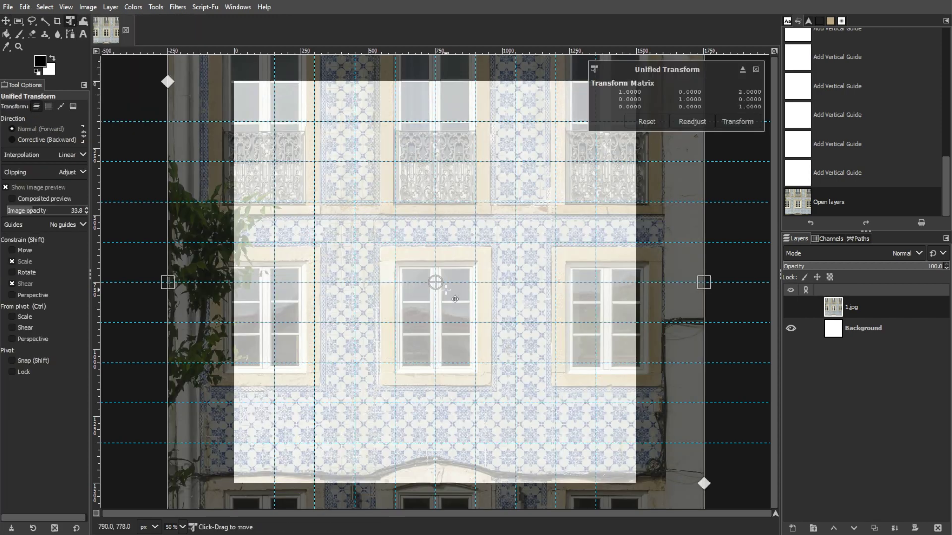
key("minus")
key("minus")
key("minus")
left_click_drag(541, 442, 370, 186)
scroll(371, 186, "up", 3)
left_click_drag(452, 355, 338, 215)
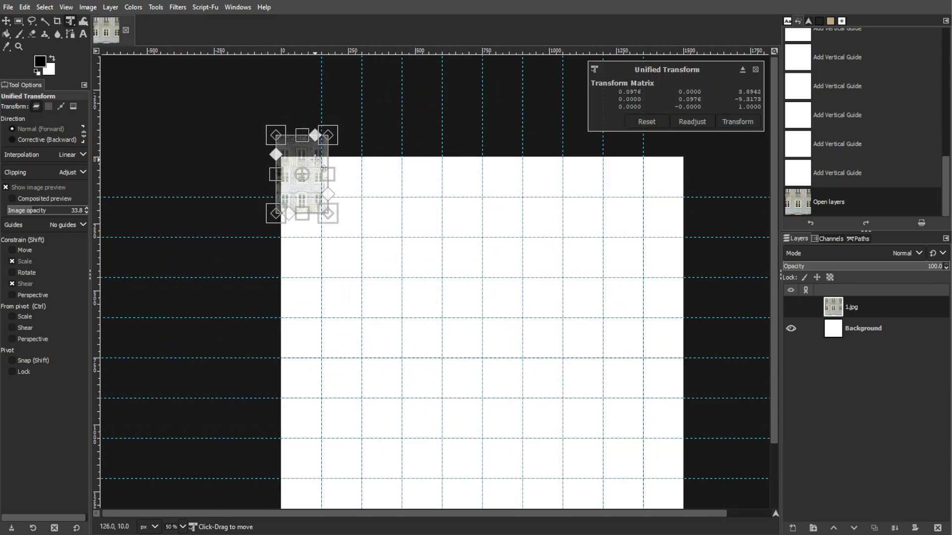
scroll(338, 216, "up", 5)
left_click_drag(457, 419, 371, 319)
left_click_drag(370, 167, 382, 172)
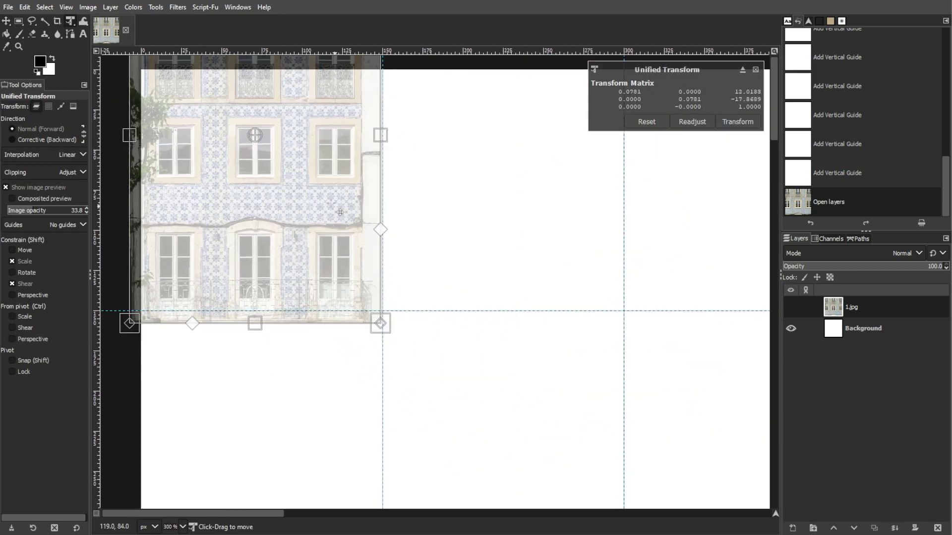
left_click(737, 121)
Move the scaled photo into the top-left grid cell.
key("m")
left_click_drag(264, 173, 265, 172)
key("minus")
key("minus")
scroll(318, 254, "down", 3)
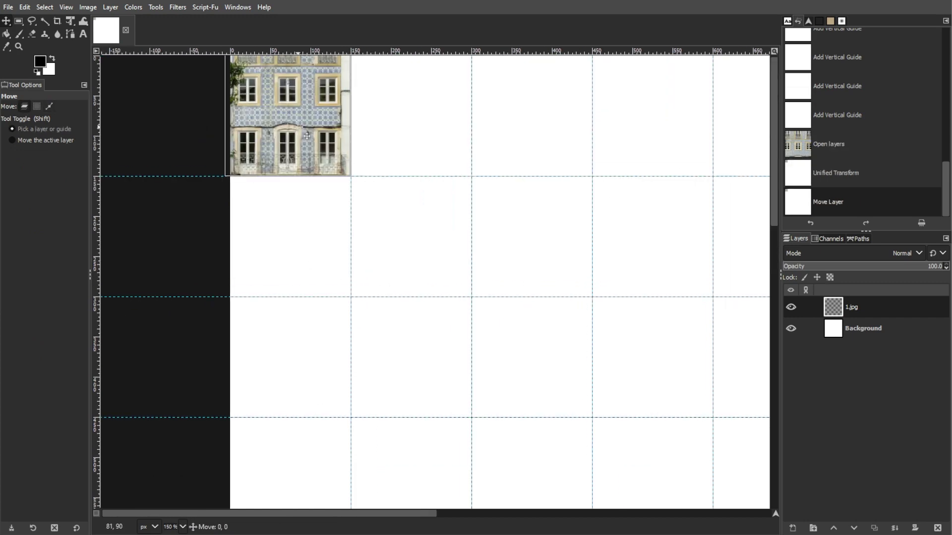
key("minus")
key("minus")
key("minus")
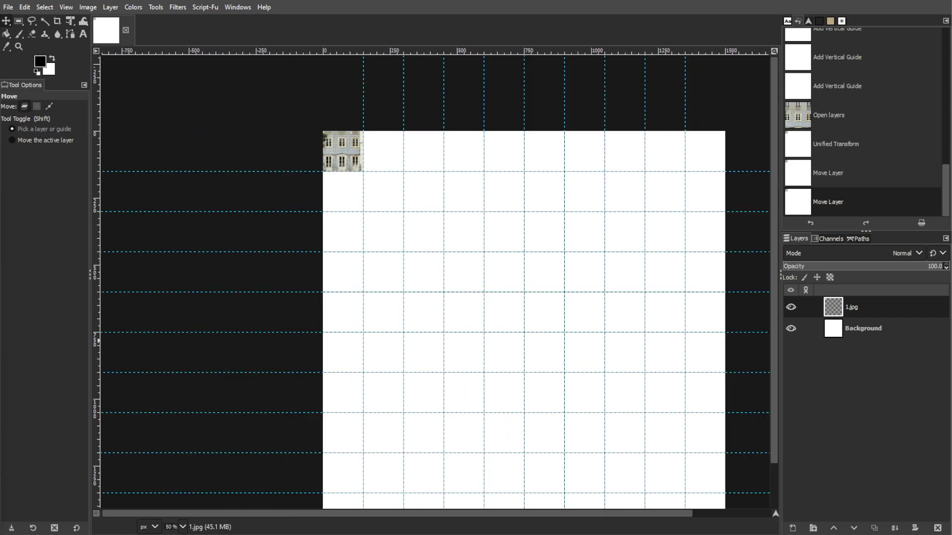
left_click_drag(316, 160, 350, 289)
scroll(350, 288, "up", 3)
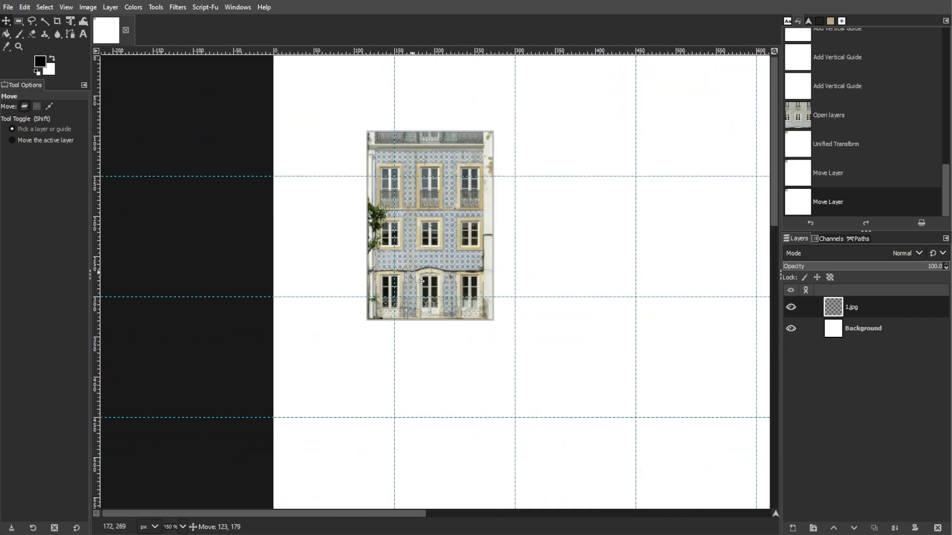
Select a square area of the building photo and copy it.
left_click(18, 22)
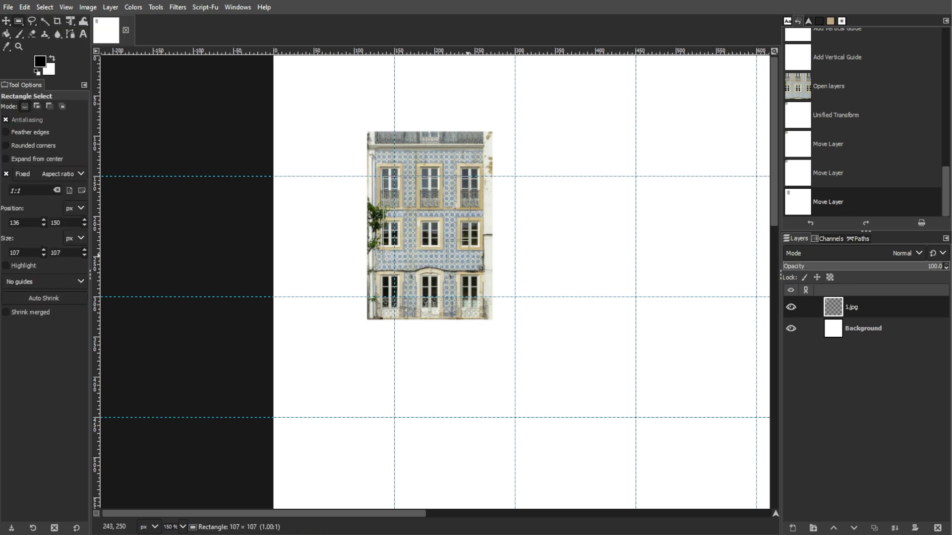
mouse_move(382, 176)
left_mouse_down()
mouse_move(483, 276)
mouse_move(438, 241)
left_mouse_up()
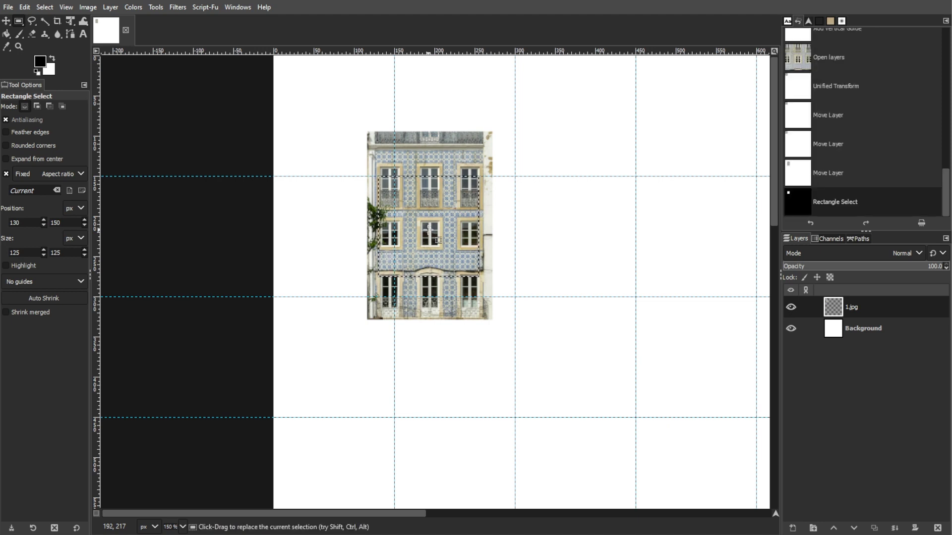
key("ctrl+z")
key("ctrl+y")
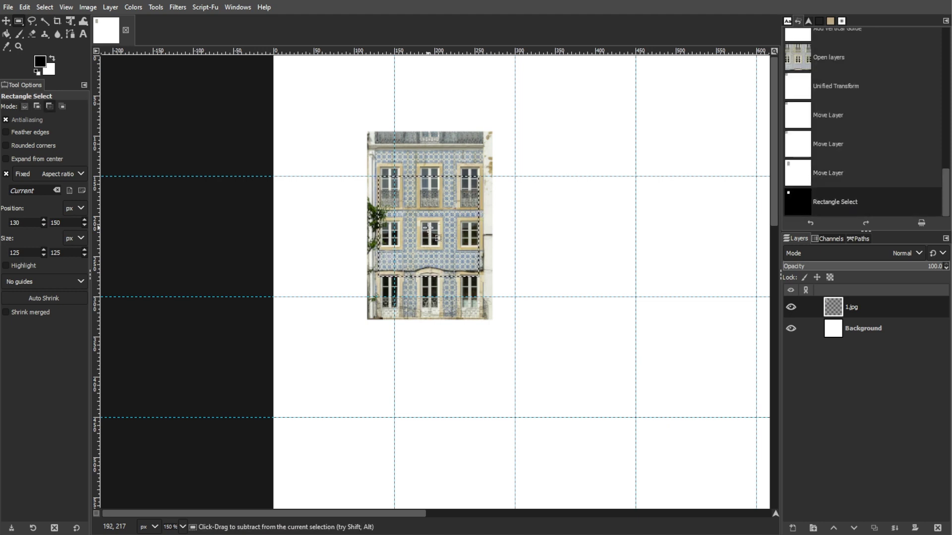
key("ctrl+c")
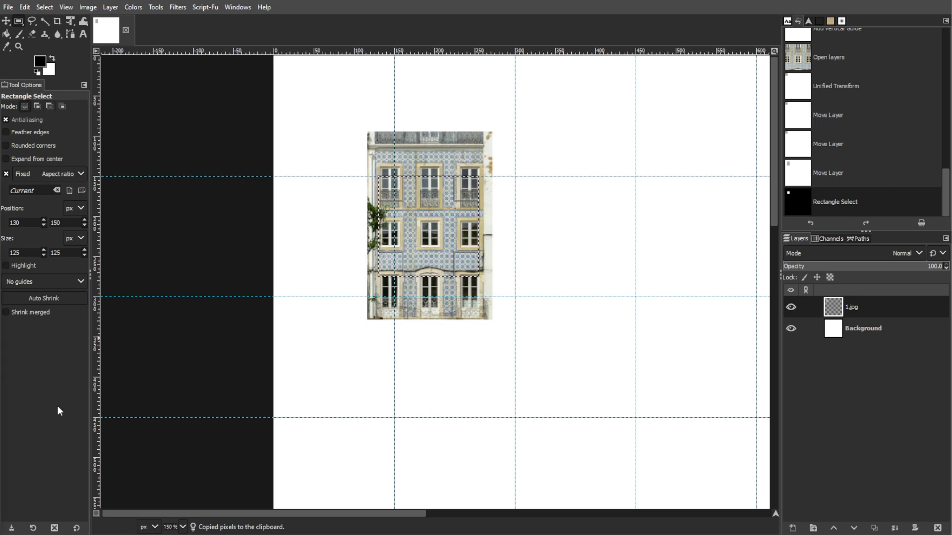
Paste the copied square as its own new layer.
key("ctrl+v")
key("shift+t")
left_click(436, 224)
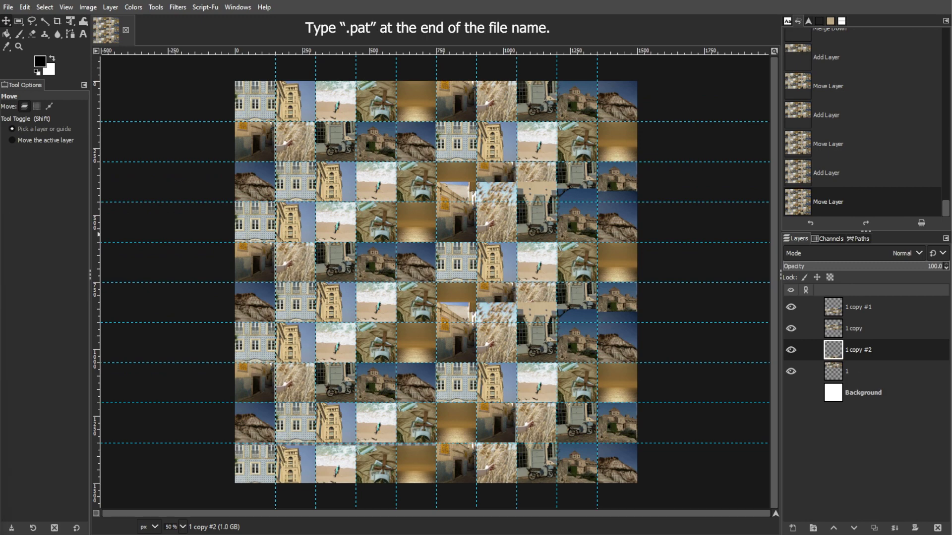
Open the File menu to begin exporting the completed mosaic grid.
left_click(8, 7)
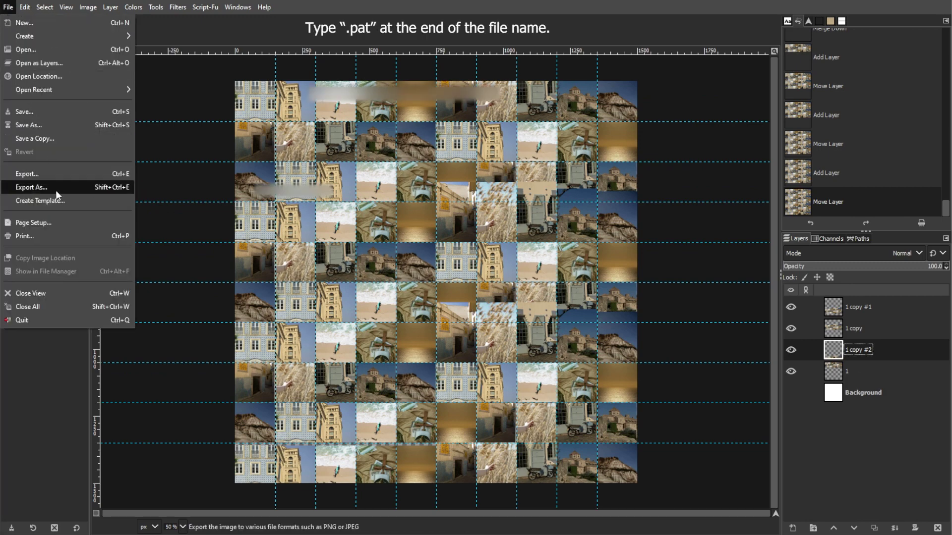
Export the mosaic as a .pat pattern file described as 'mosaic pattern', dropping the .jpg extension.
left_click(31, 188)
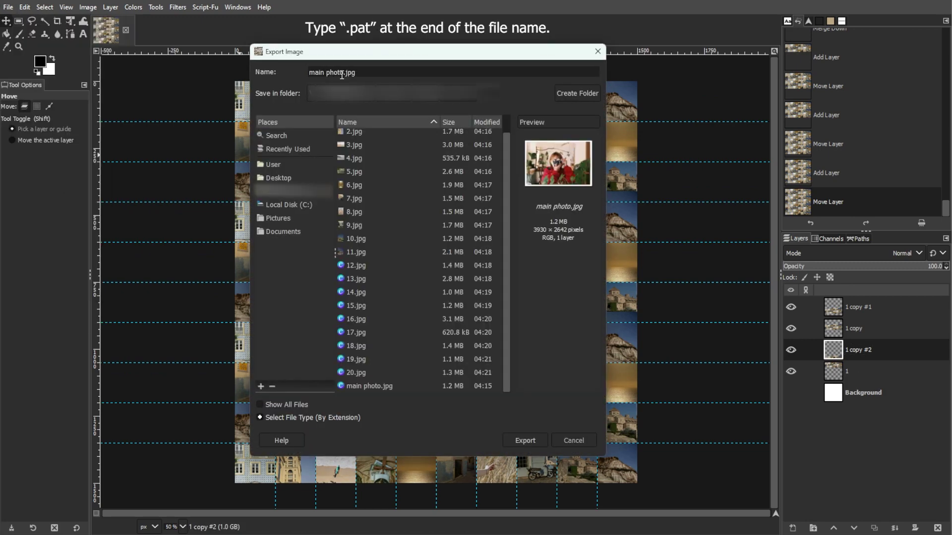
type("mosaic pattern")
key("Delete")
key("Delete")
key("Delete")
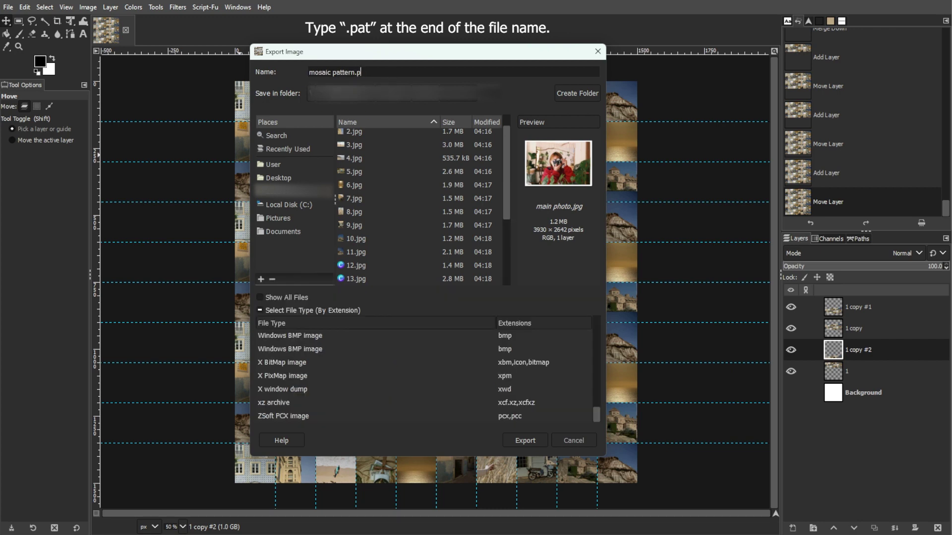
type(".pat")
key("Return")
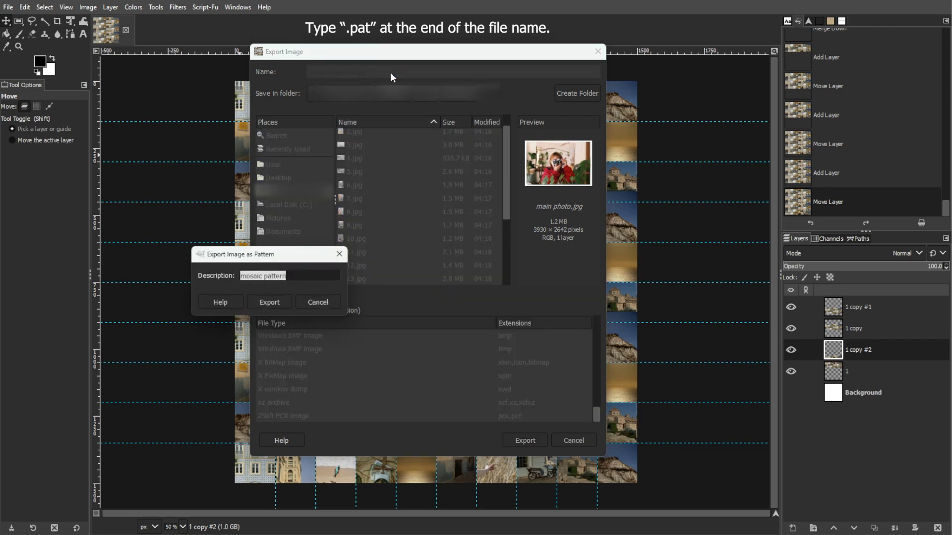
left_click(263, 303)
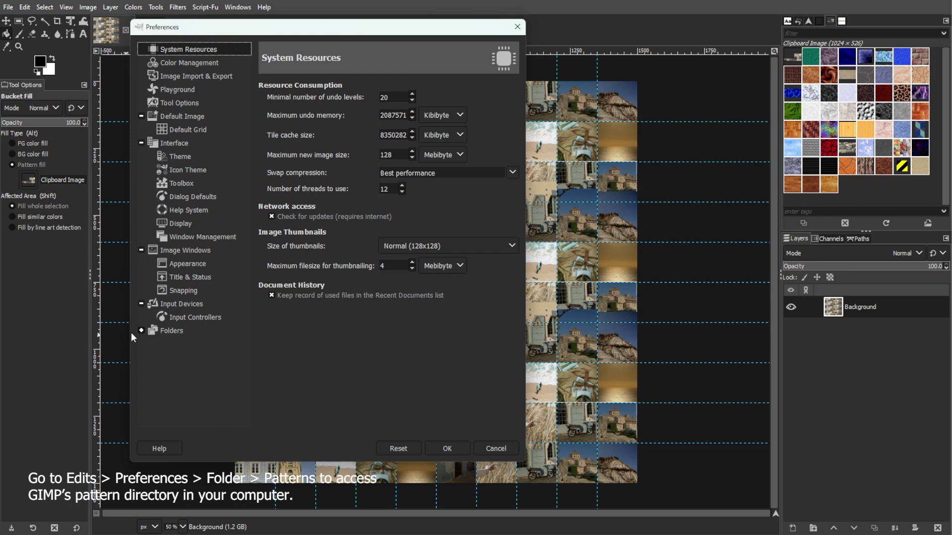
Locate the Patterns folders in Preferences and open the patterns folder in File Explorer.
left_click(141, 331)
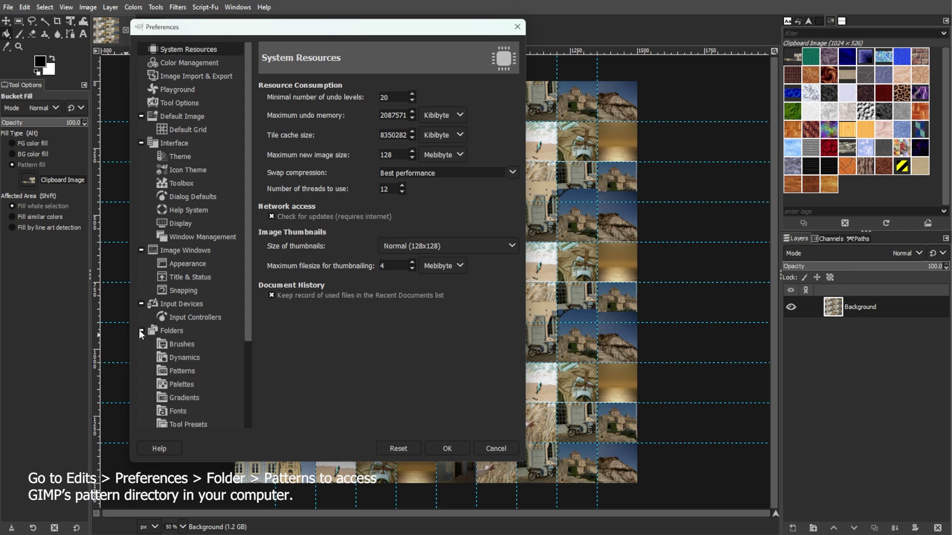
scroll(164, 330, "down", 3)
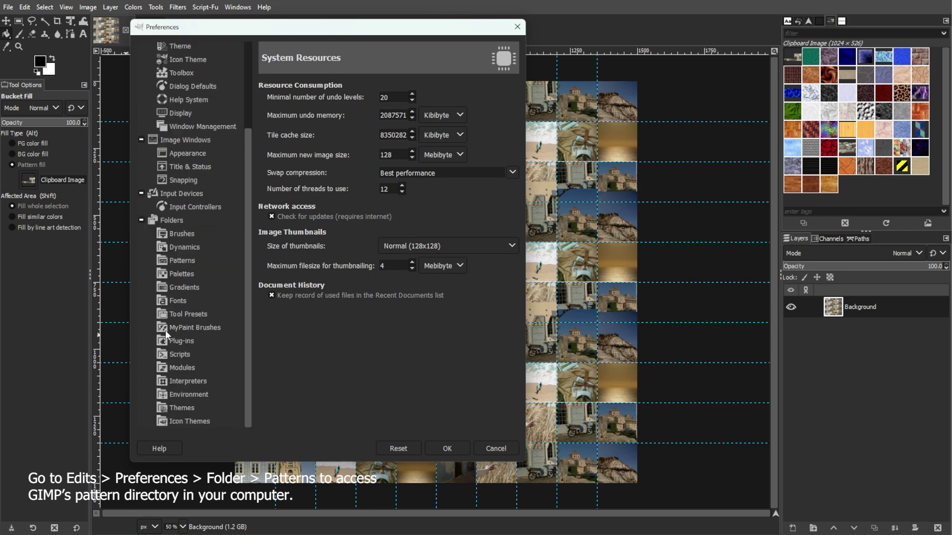
left_click(179, 260)
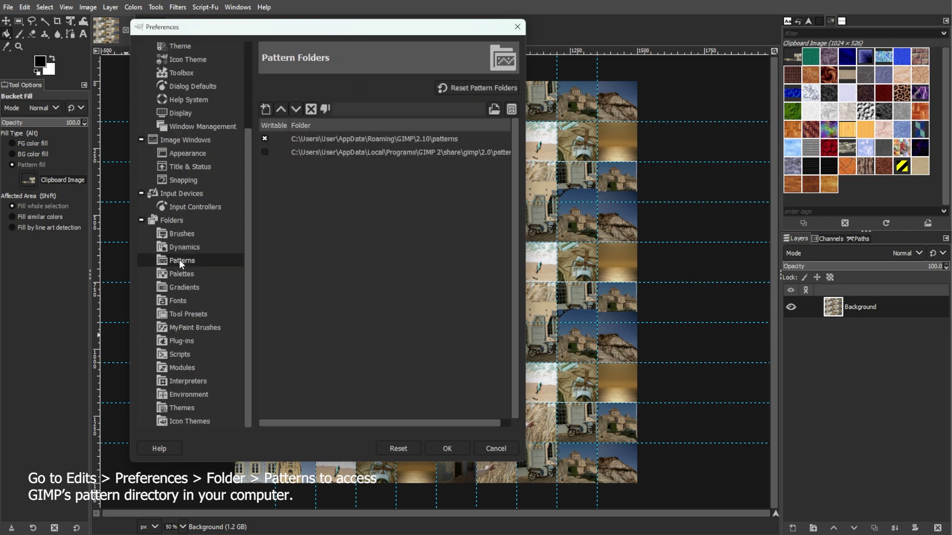
left_click(414, 138)
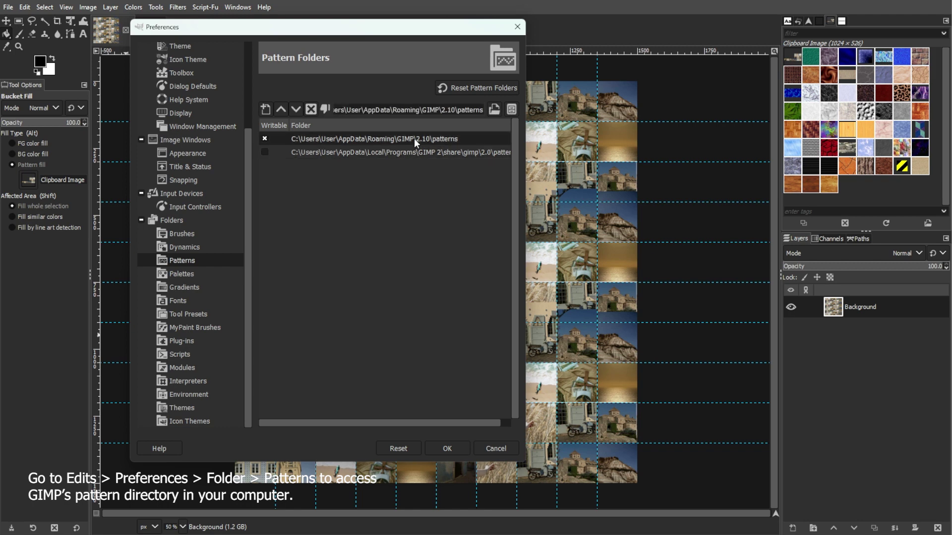
left_click(514, 109)
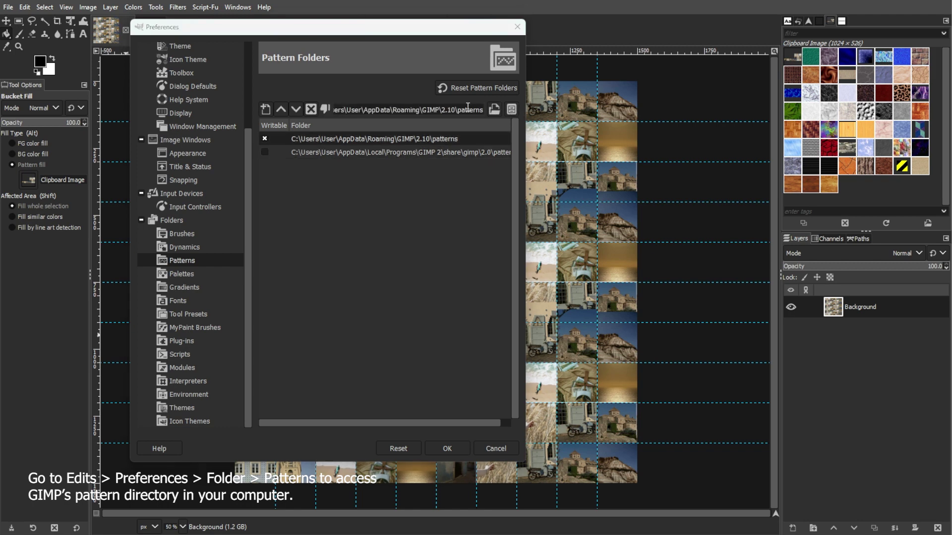
left_click(324, 152)
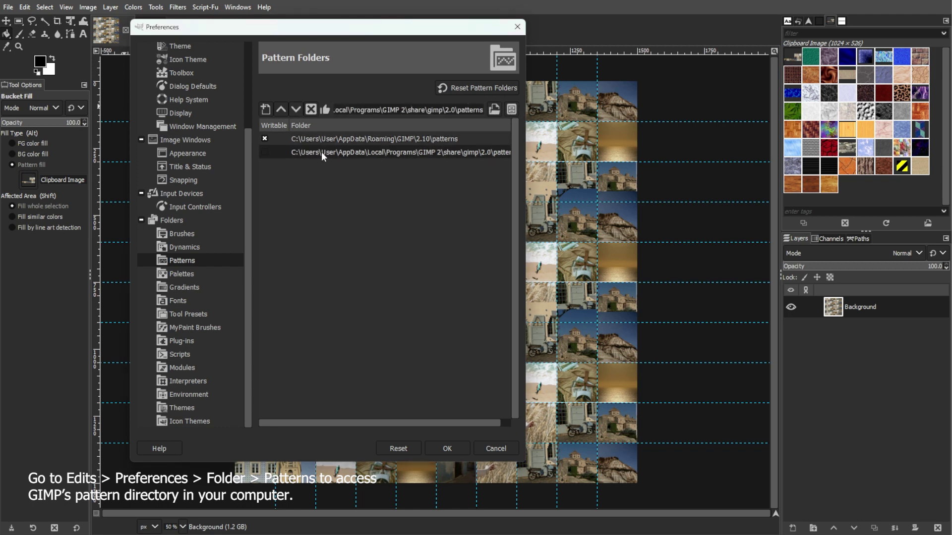
left_click(513, 109)
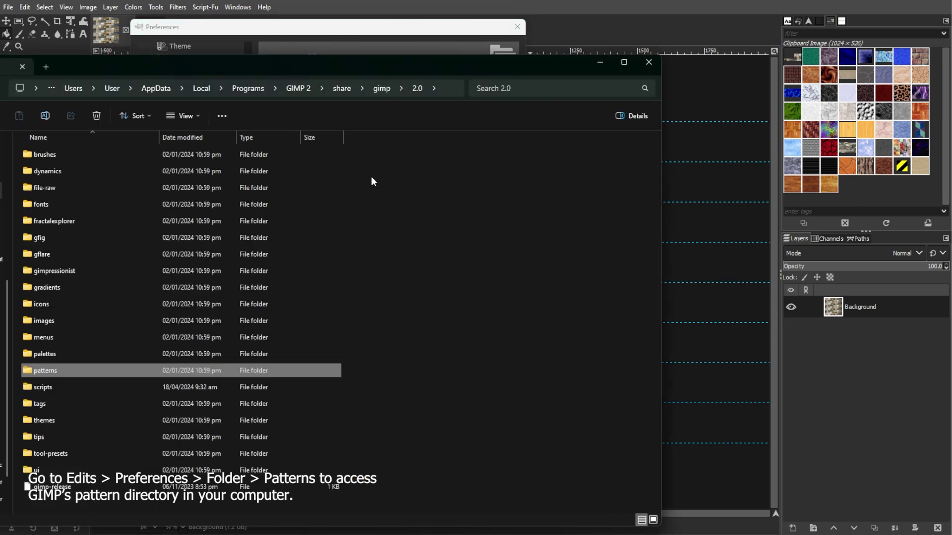
double_click(295, 370)
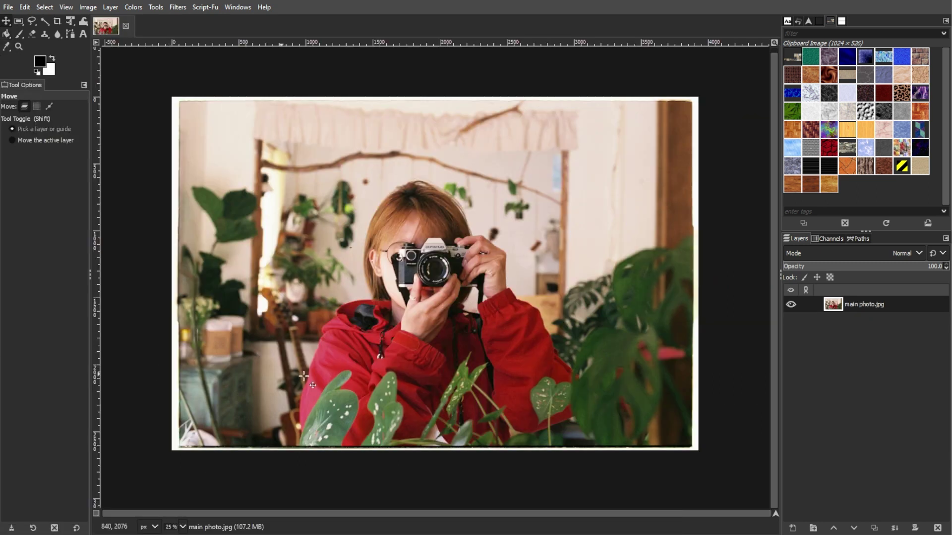
Create a new layer named 'mosaic' above the main photo.
left_click(819, 396)
left_click(793, 528)
left_click_drag(783, 260, 606, 100)
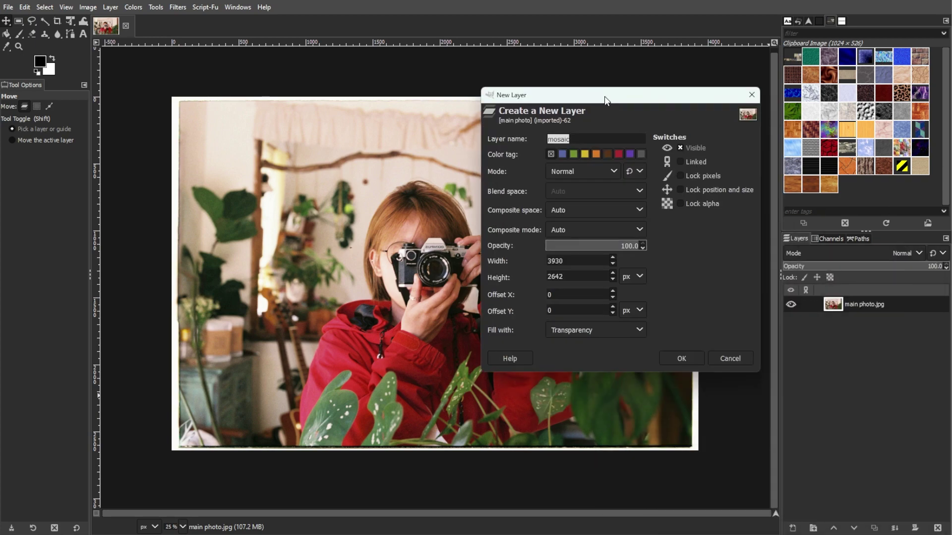
left_click(685, 360)
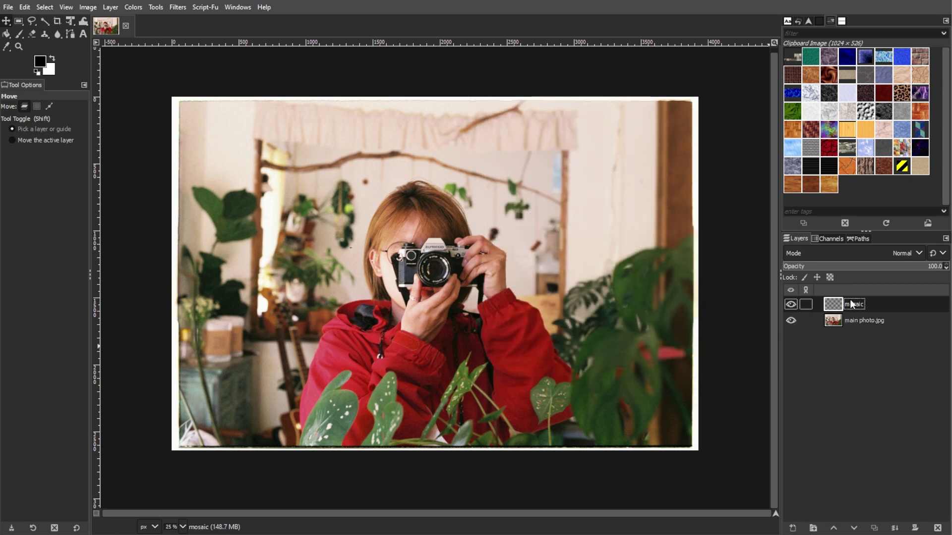
Bucket-fill the mosaic layer with the tiled photo-mosaic pattern.
left_click(7, 34)
left_click(28, 179)
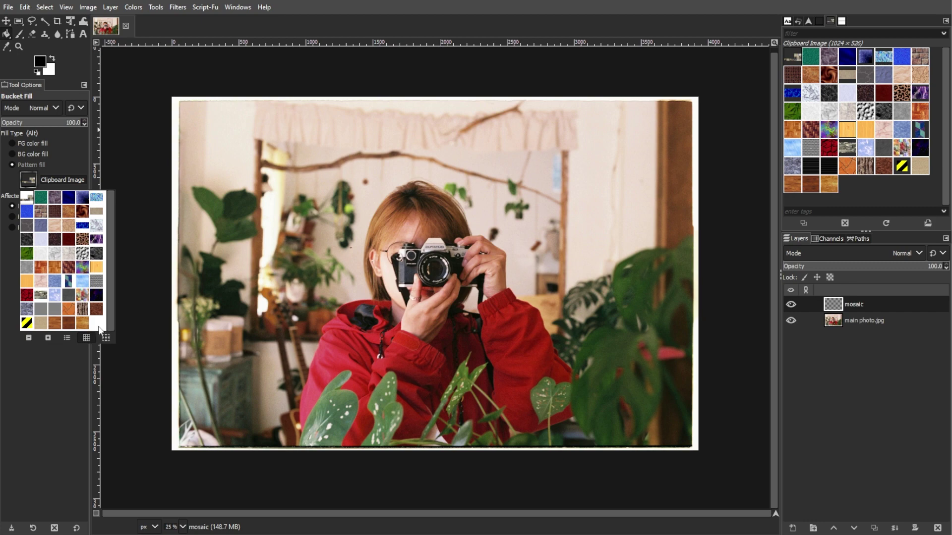
left_click(97, 282)
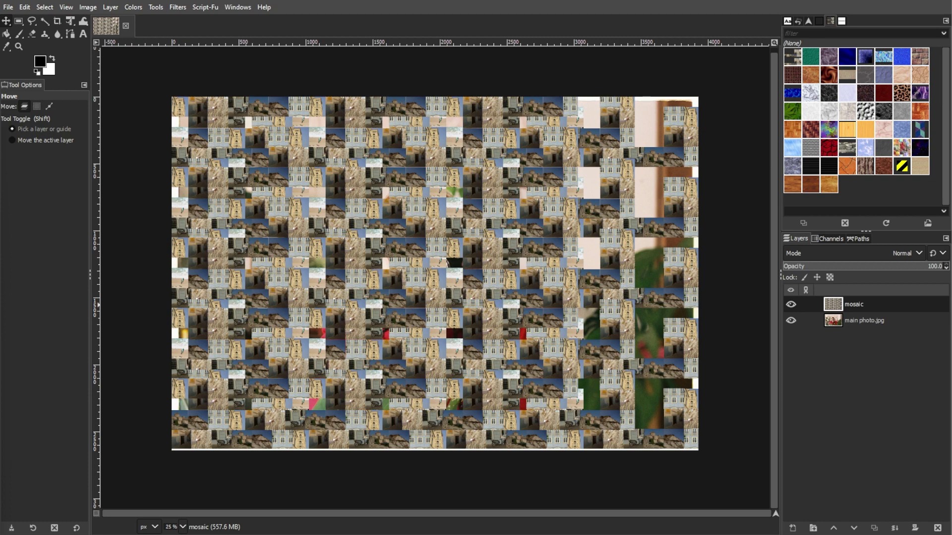
left_click(134, 7)
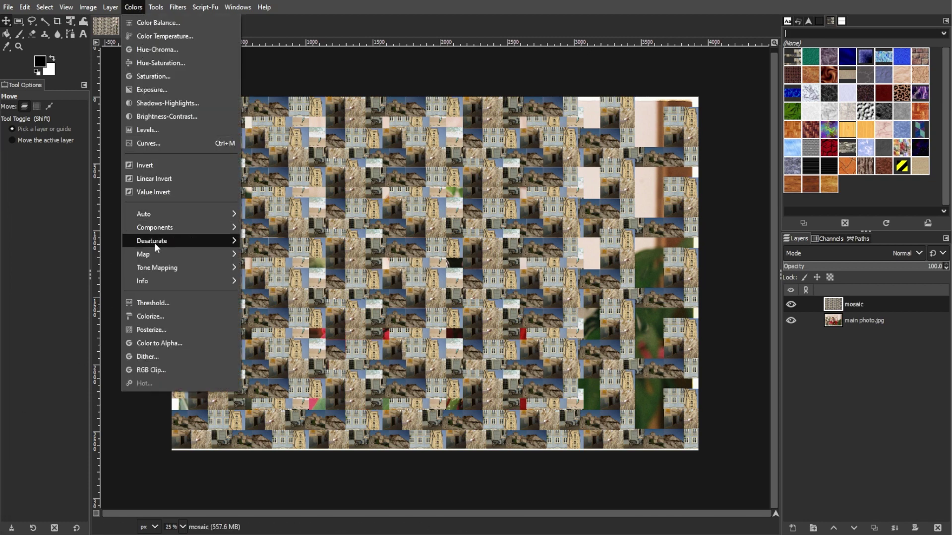
Apply Desaturate to the mosaic layer with its blending mode set to Overlay.
mouse_move(153, 241)
left_click(274, 251)
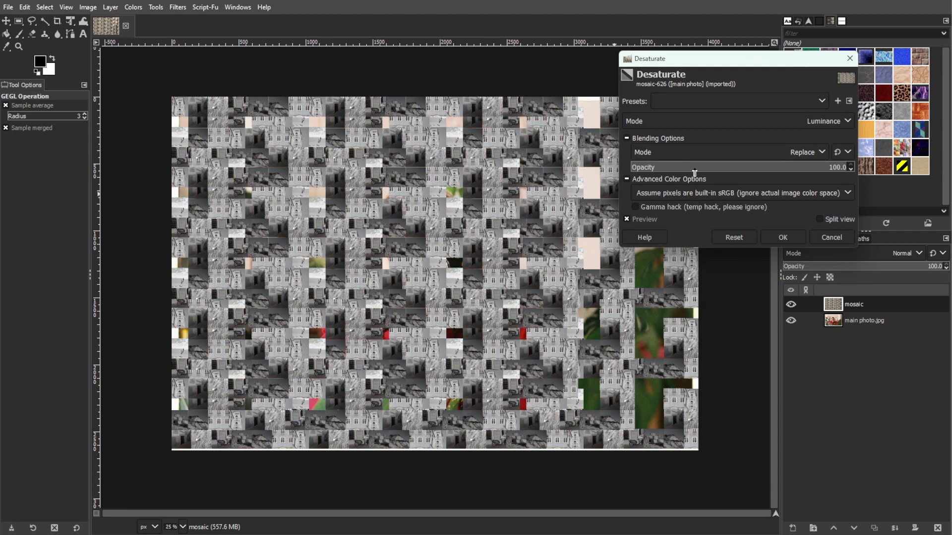
left_click(697, 152)
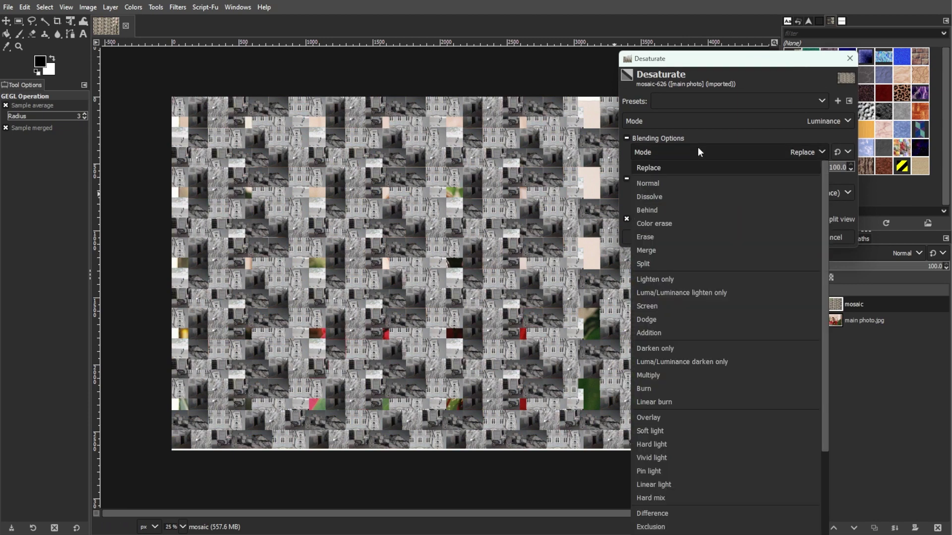
left_click(665, 418)
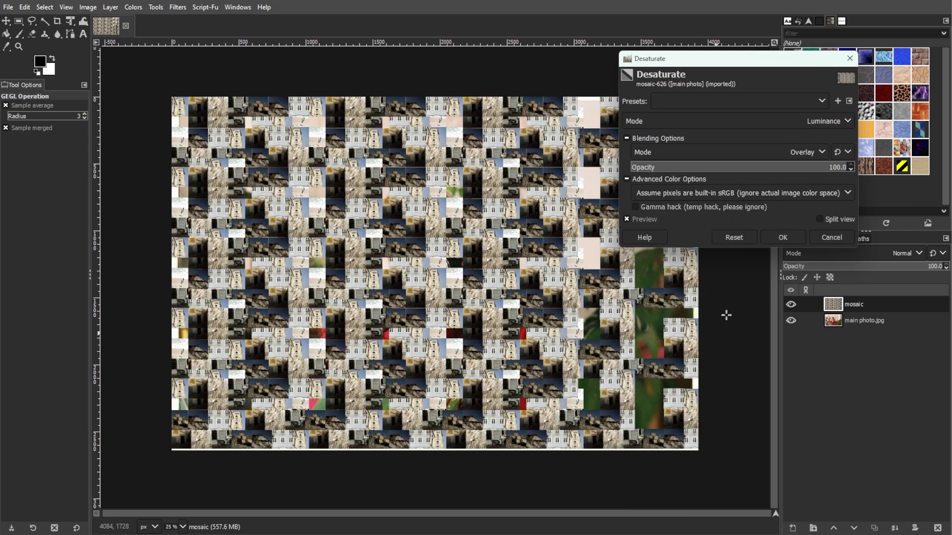
left_click(797, 236)
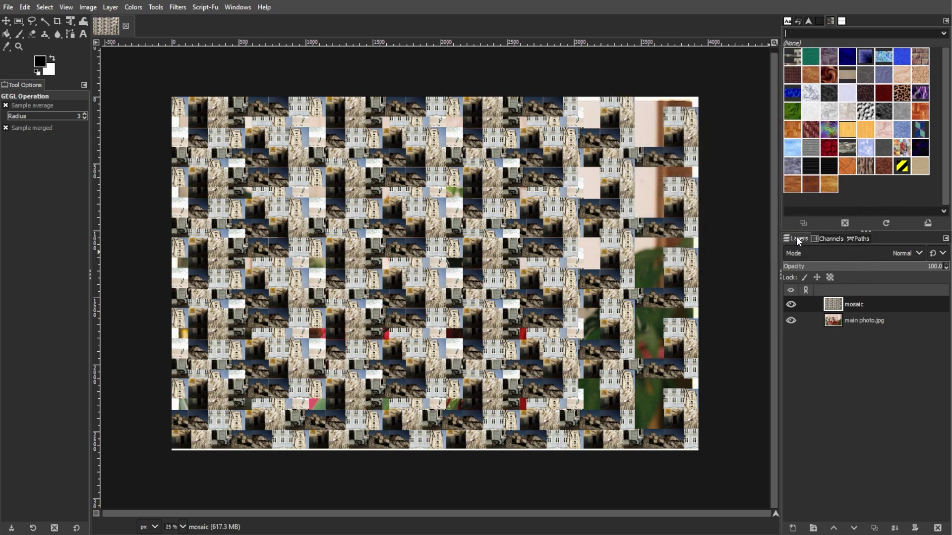
Try several blend modes, then set the mosaic layer to Overlay at 100 opacity.
left_click(872, 267)
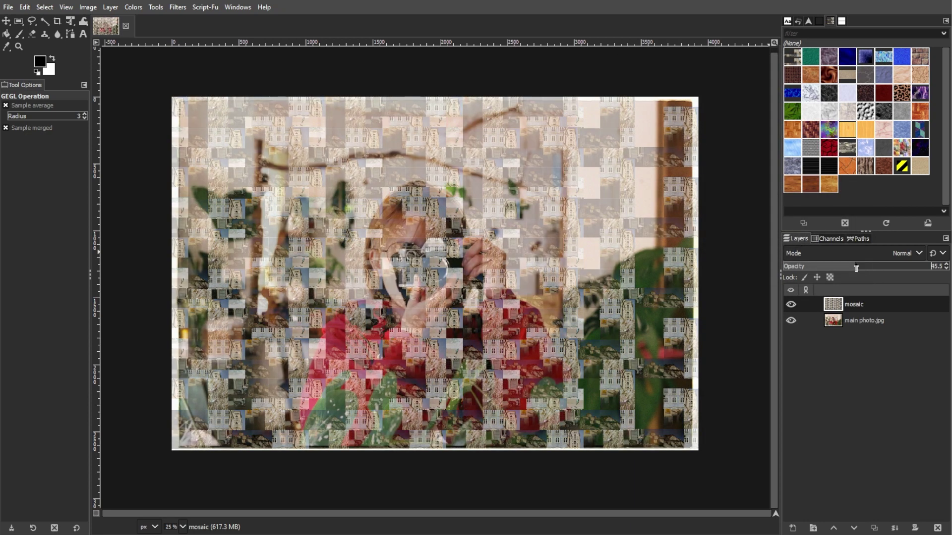
left_click(892, 255)
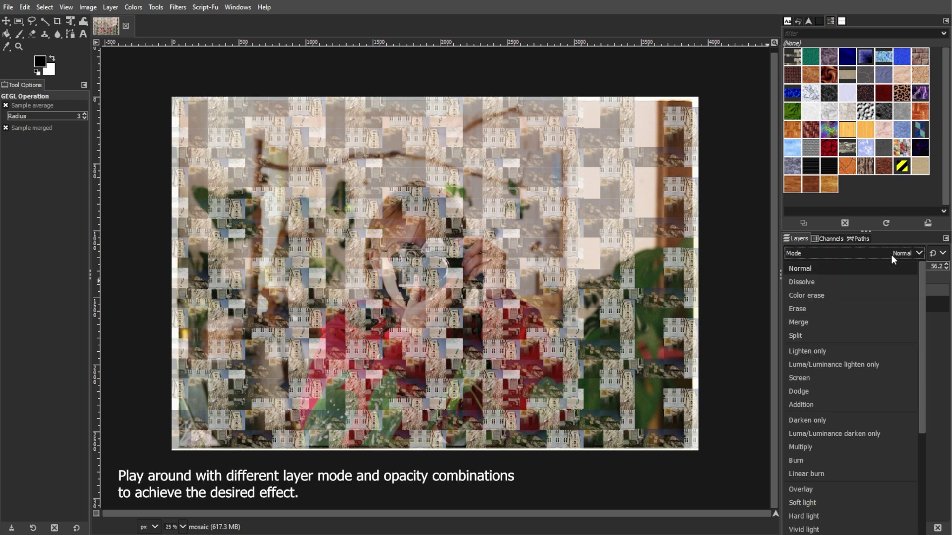
left_click(817, 491)
left_click(916, 256)
left_click(846, 351)
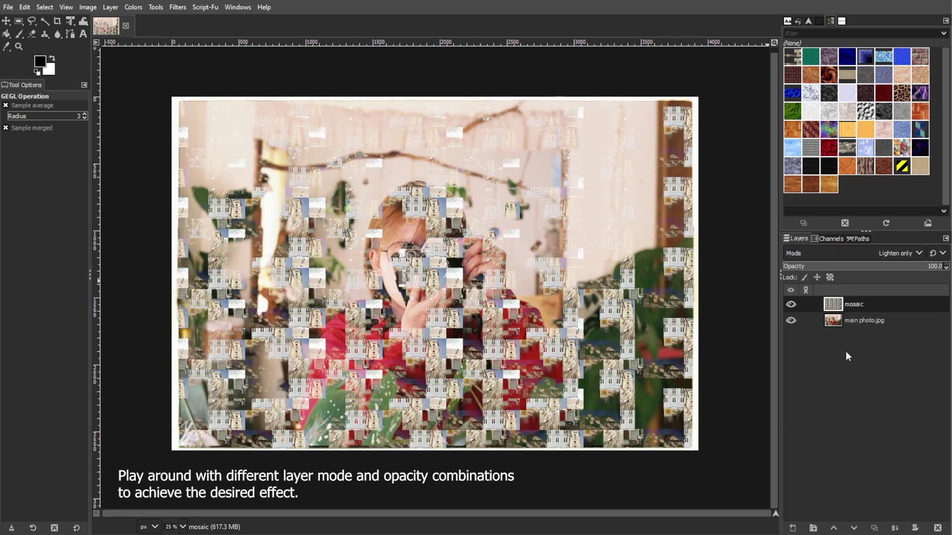
key("Down")
key("Down")
key("Down")
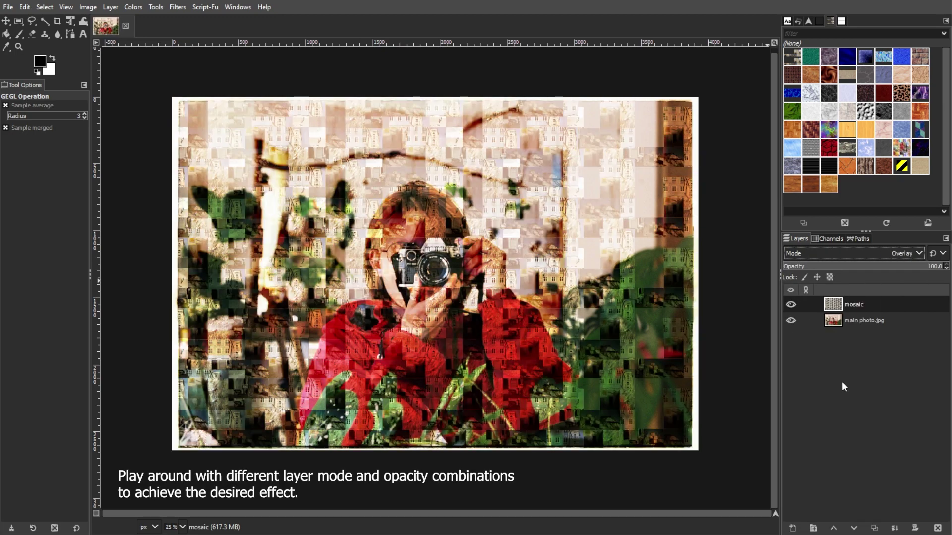
key("Down")
key("Down")
key("Down")
key("Down")
key("Down")
key("Down")
key("Down")
key("Down")
key("Down")
key("Down")
key("Down")
key("Down")
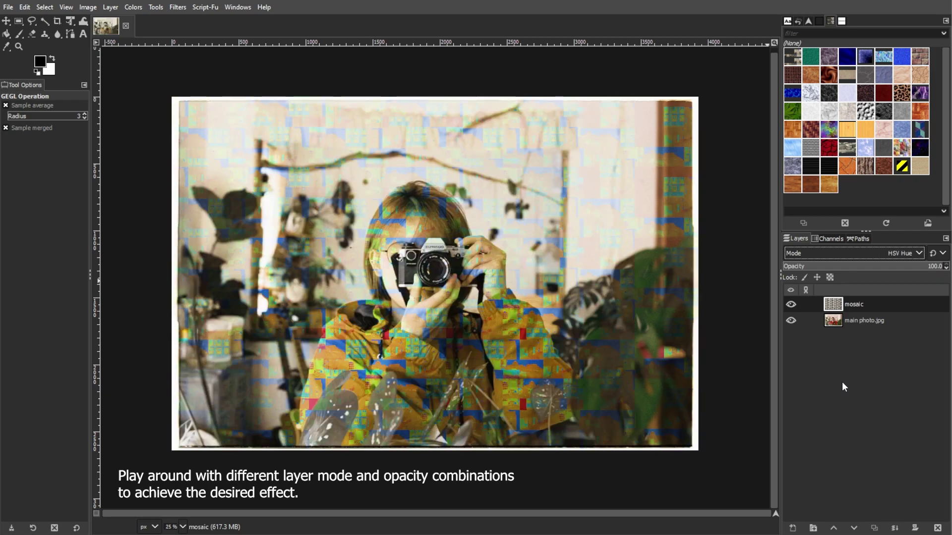
key("Down")
key("Down")
key("Down")
key("Down")
key("Down")
key("Down")
key("alt+Down")
scroll(840, 416, "up", 3)
left_click(840, 410)
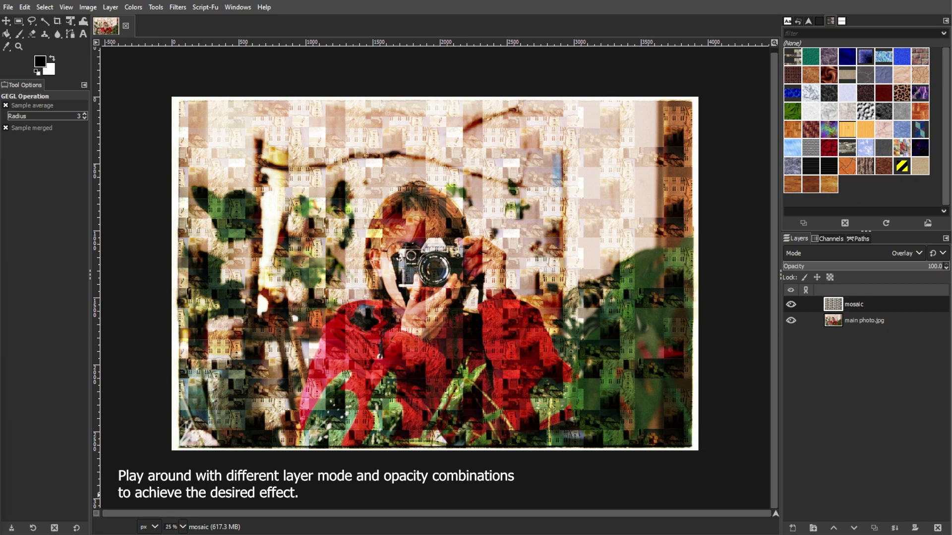
left_click(9, 7)
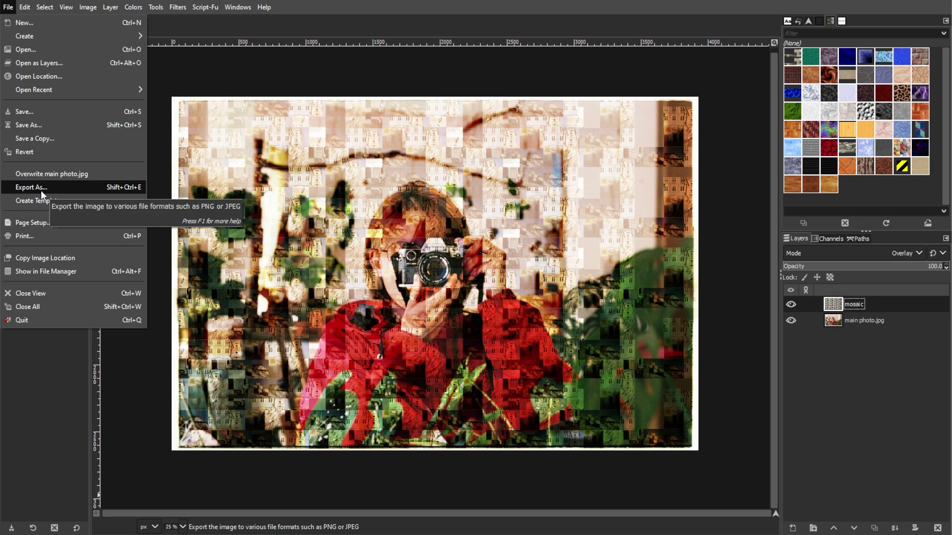
left_click(35, 425)
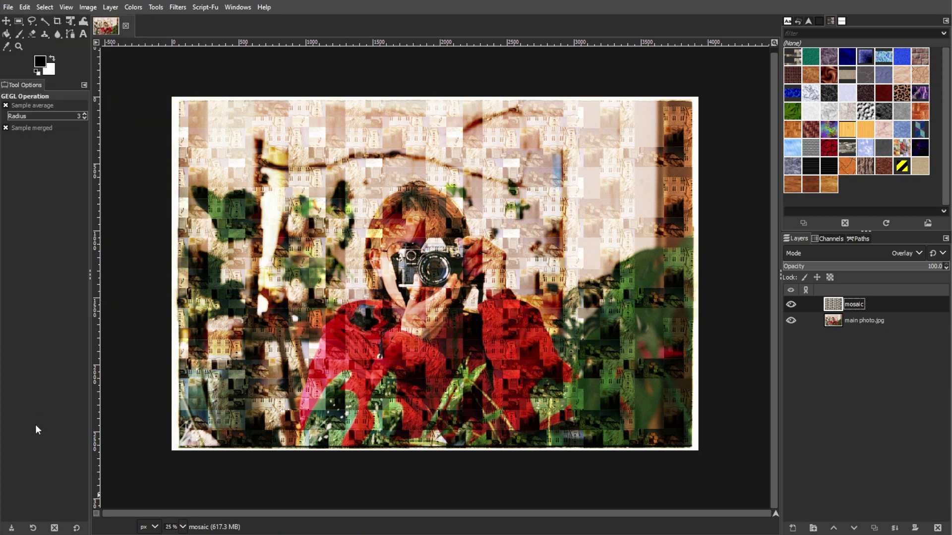